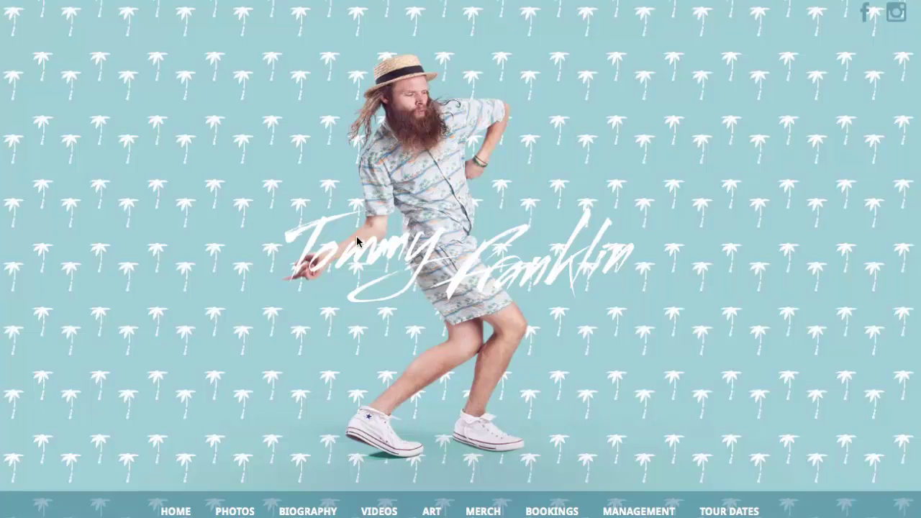
# Scroll the Tommy Franklin artist site to watch the fixed dancer photo turn into a yellow silhouette
pyautogui.scroll(-3, 356, 242)
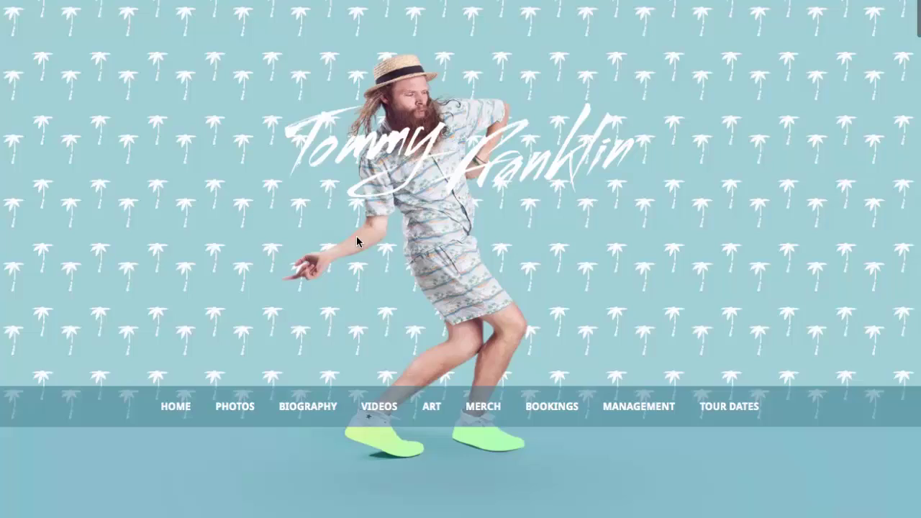
pyautogui.scroll(-3, 357, 242)
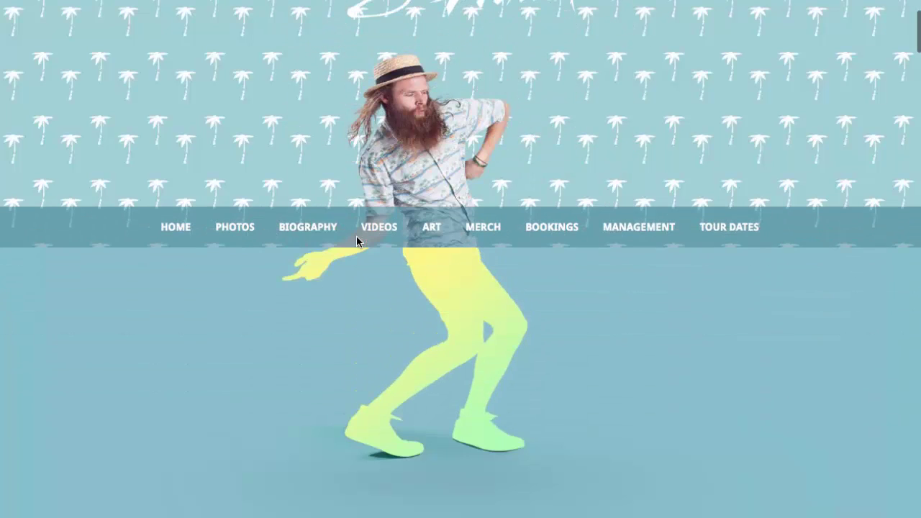
pyautogui.scroll(-3, 356, 238)
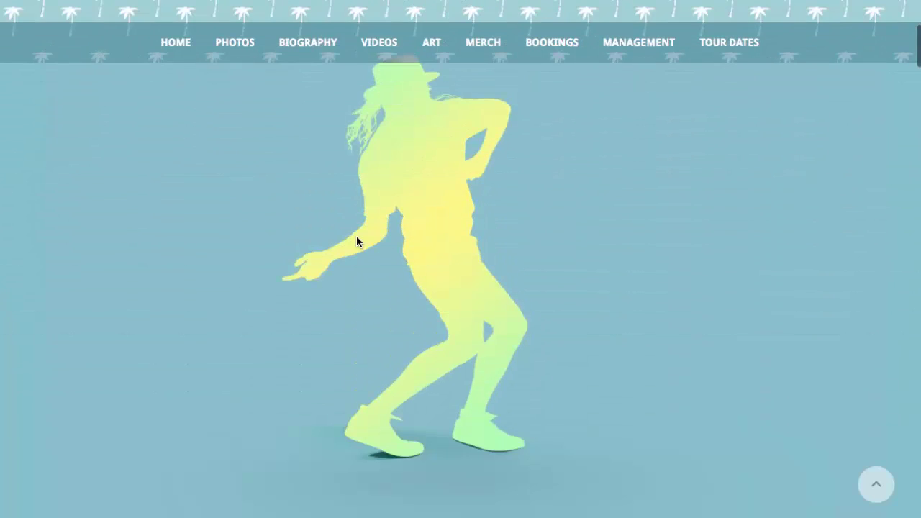
pyautogui.scroll(8, 356, 236)
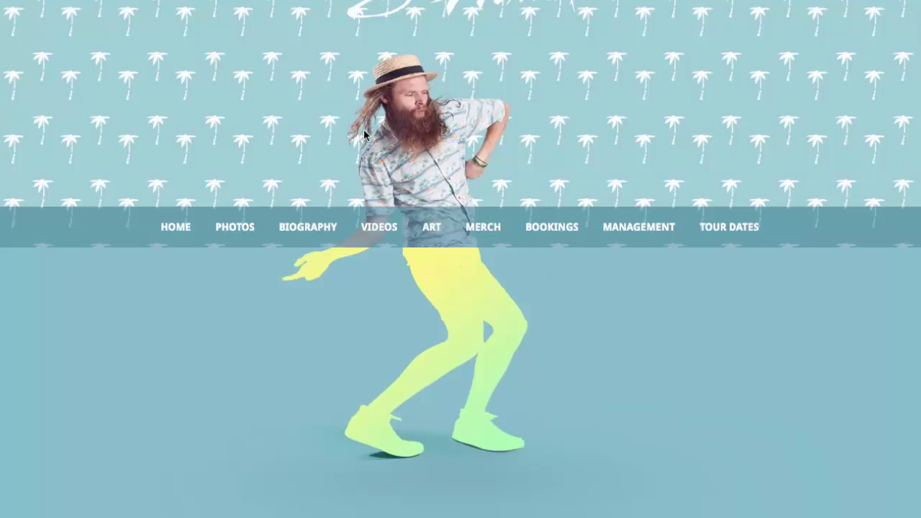
pyautogui.scroll(-3, 423, 317)
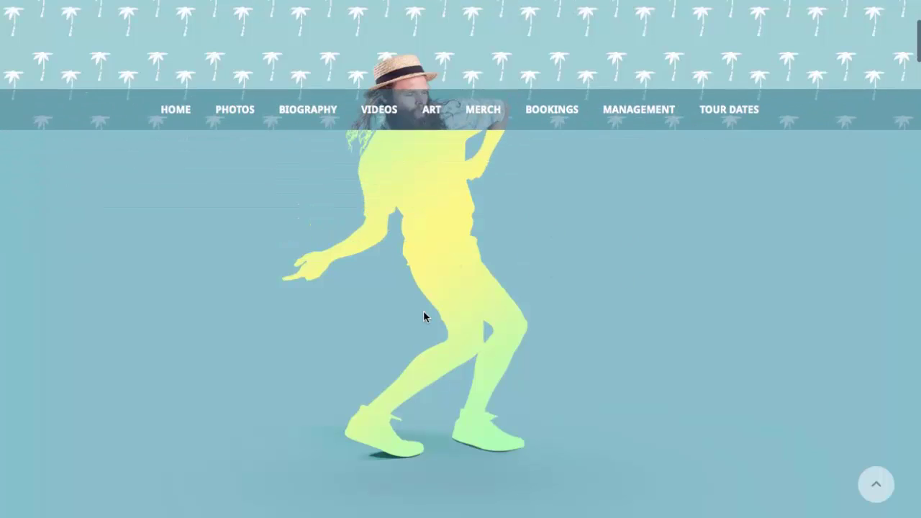
pyautogui.scroll(-1, 437, 91)
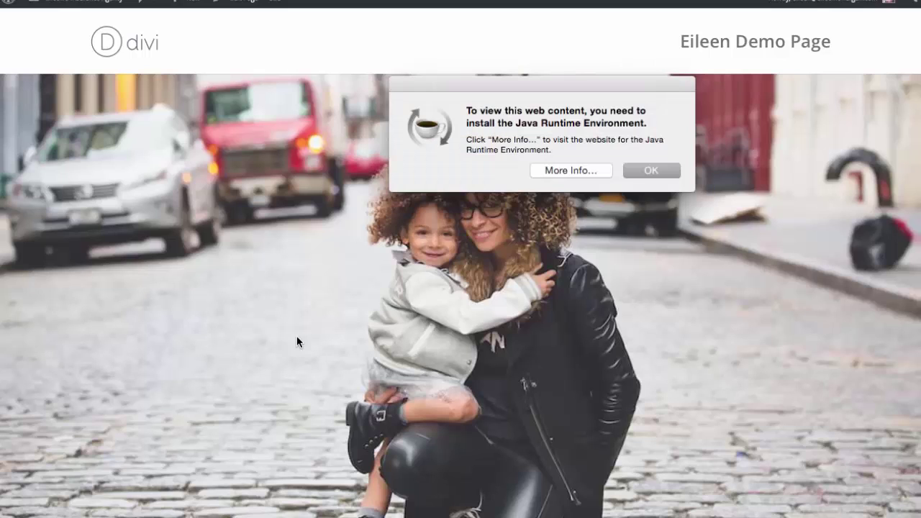
# Dismiss the Java alert and scroll the Divi demo page past the green section to the Namaste card
pyautogui.click(654, 170)
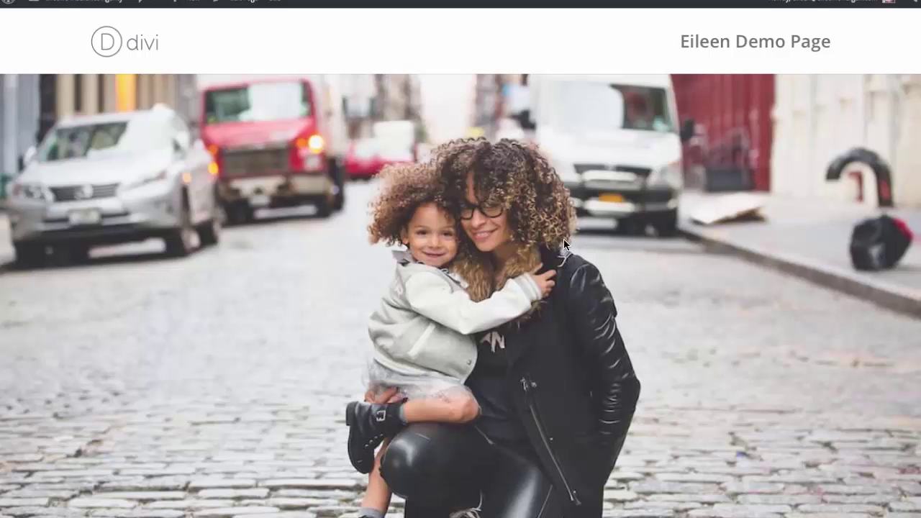
pyautogui.scroll(-2, 563, 240)
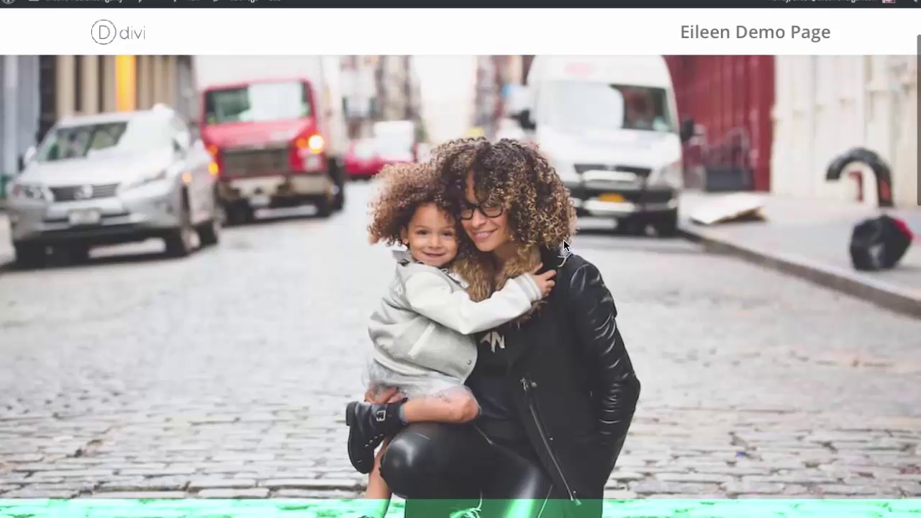
pyautogui.scroll(-2, 564, 240)
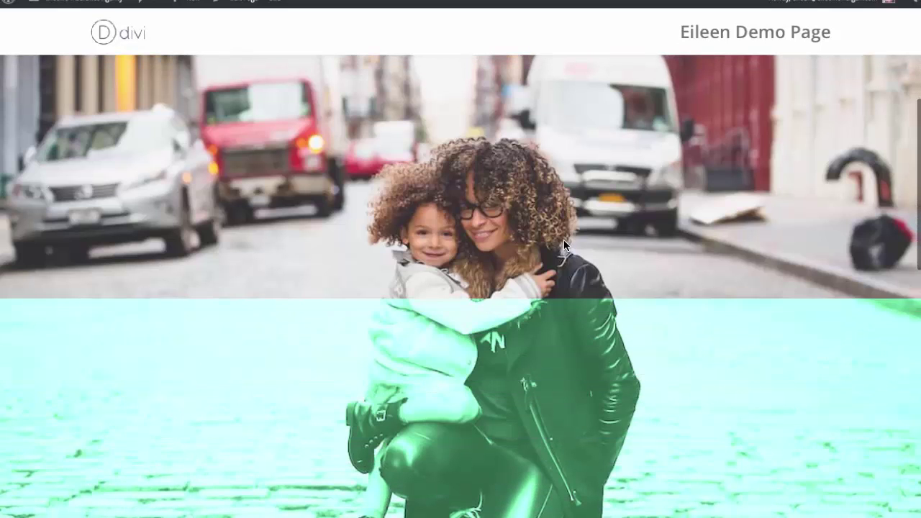
pyautogui.scroll(-2, 564, 239)
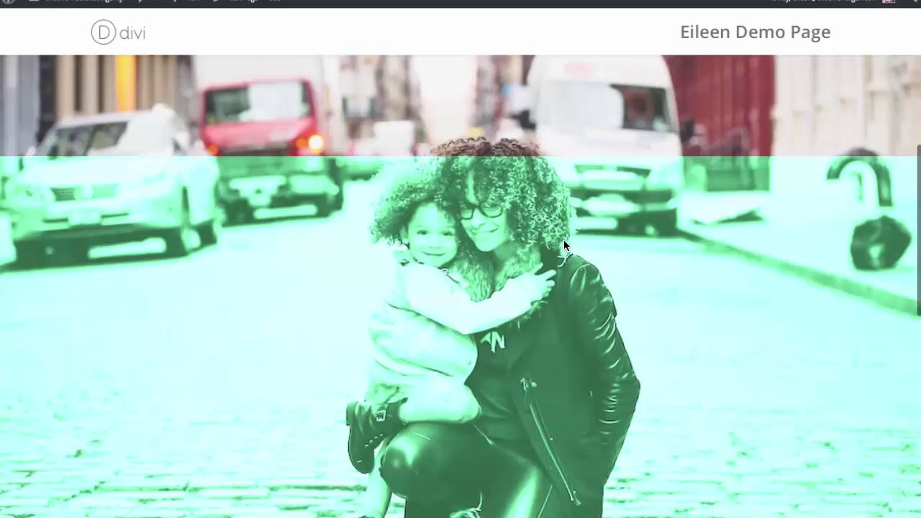
pyautogui.scroll(-2, 564, 239)
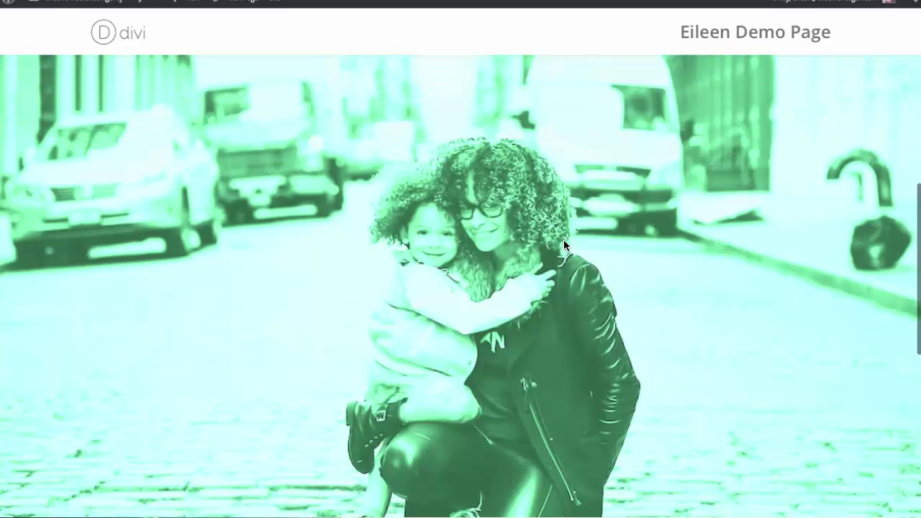
pyautogui.scroll(-2, 564, 243)
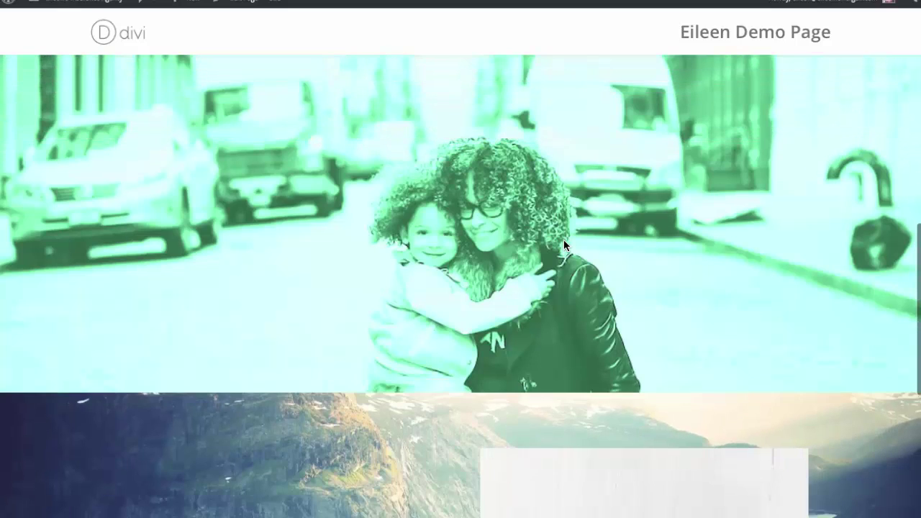
pyautogui.scroll(-2, 564, 243)
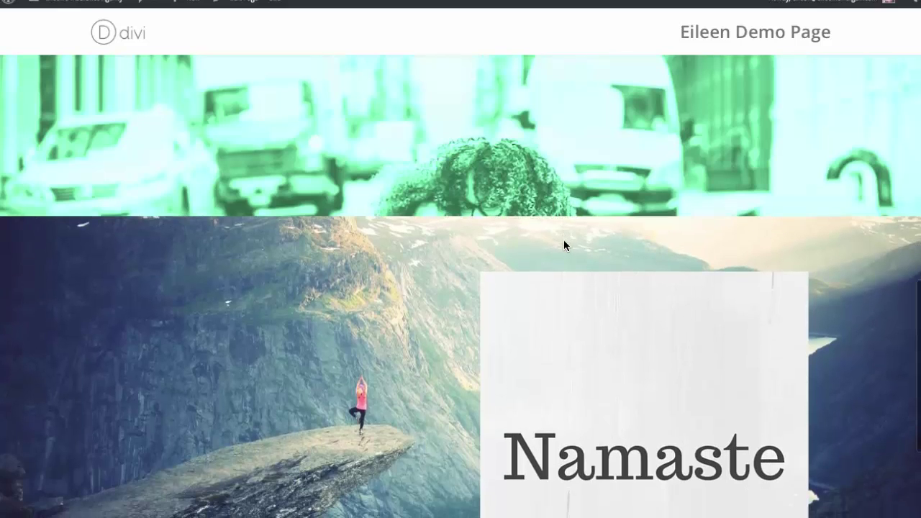
pyautogui.scroll(-3, 563, 239)
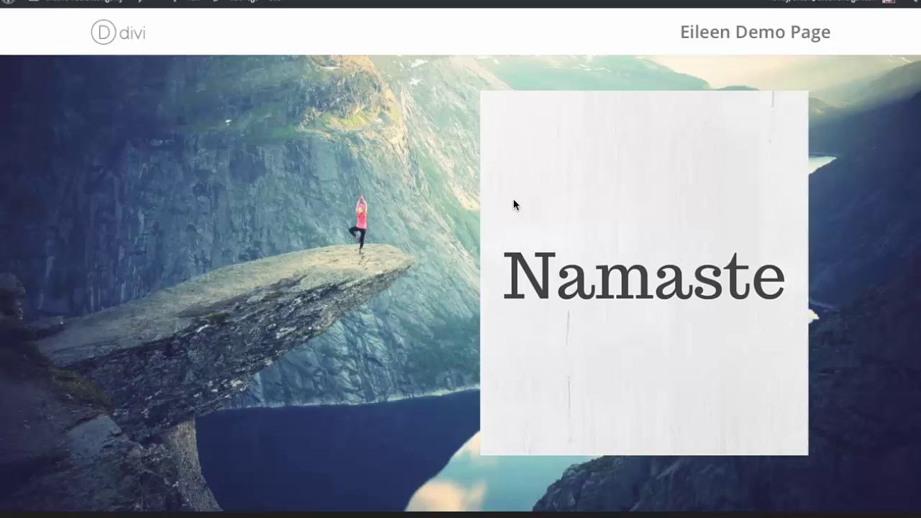
# Scroll the Divi demo page down once more, then back up toward its top
pyautogui.scroll(-1, 511, 199)
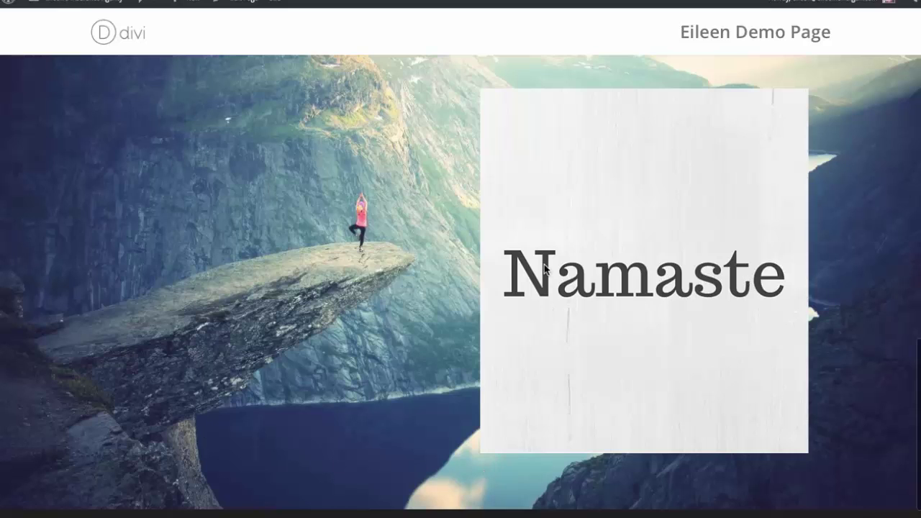
pyautogui.scroll(1, 493, 226)
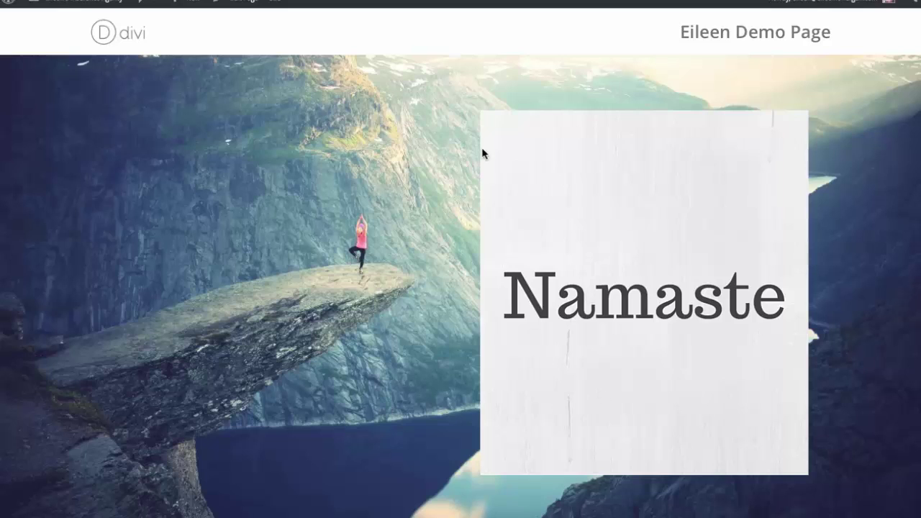
pyautogui.scroll(6, 502, 87)
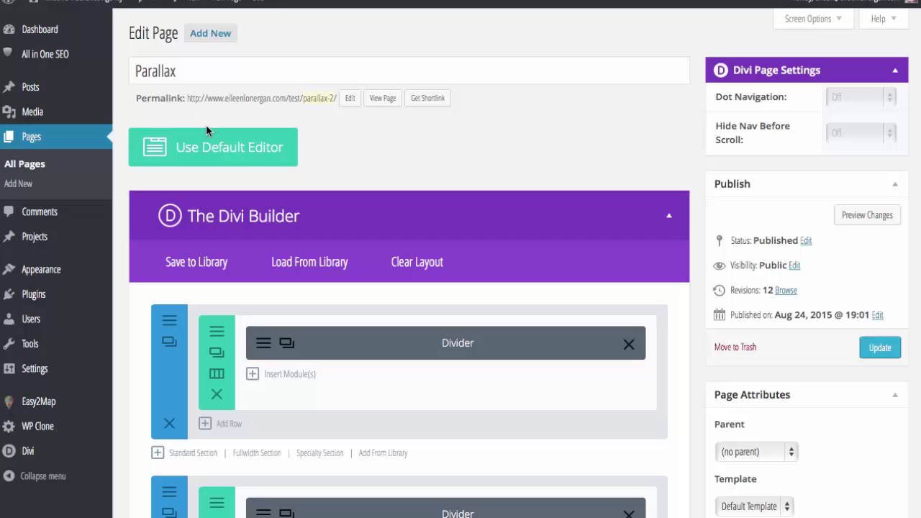
# Add a Standard Section with a single full-width column at the bottom of the Parallax layout
pyautogui.scroll(-1, 300, 132)
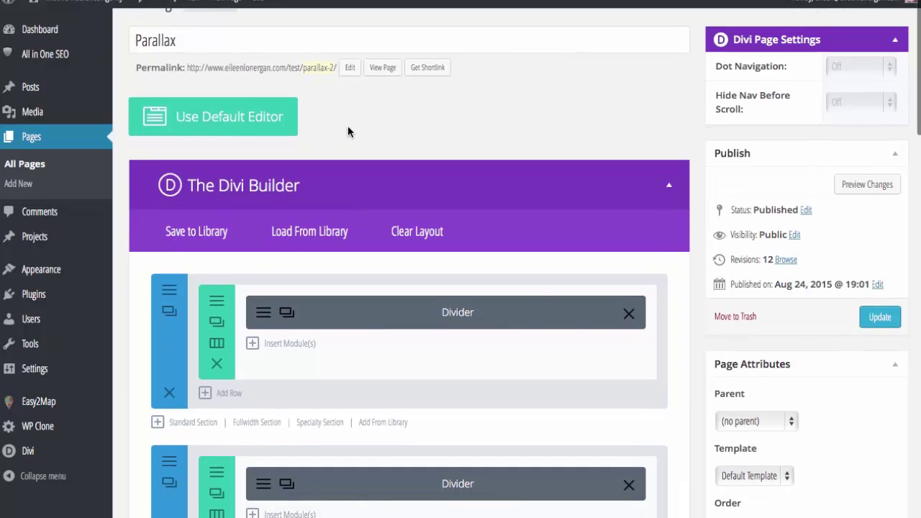
pyautogui.scroll(-2, 347, 130)
pyautogui.scroll(-2, 347, 129)
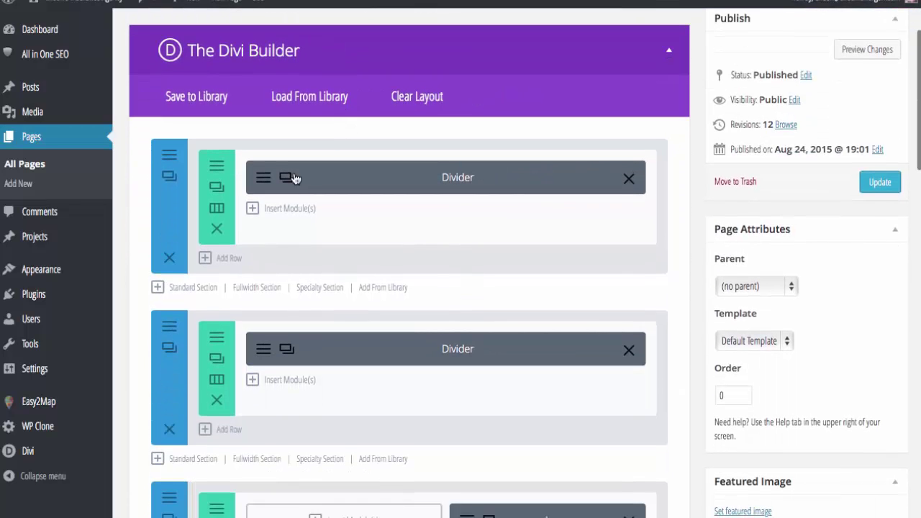
pyautogui.click(193, 287)
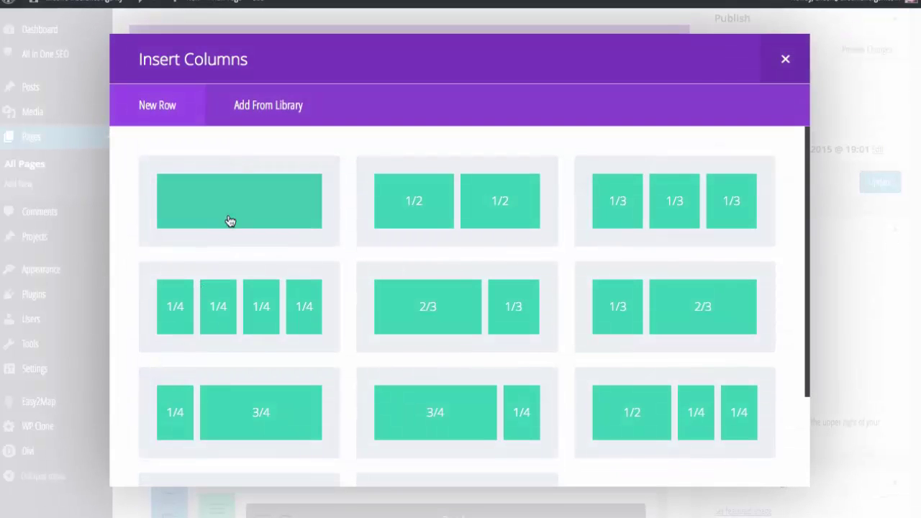
pyautogui.click(230, 217)
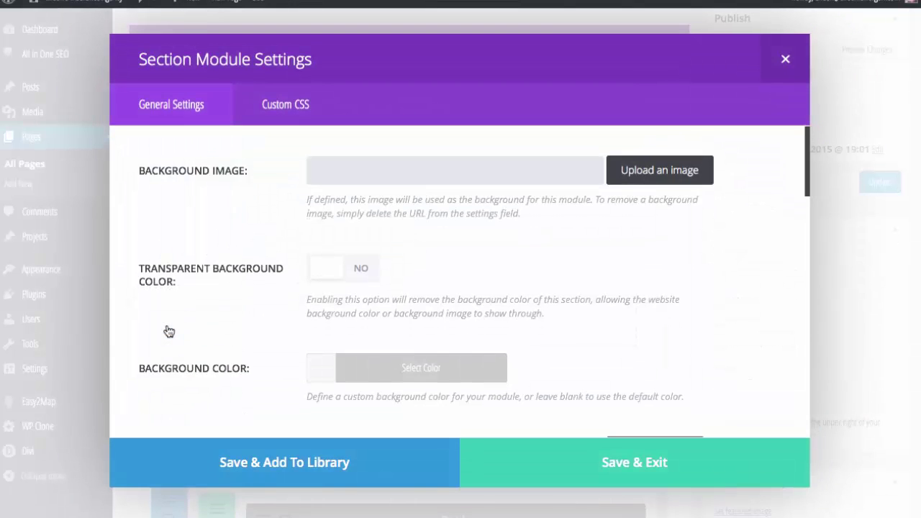
# Set the mother-and-child street photo as the new section's background image
pyautogui.click(646, 177)
pyautogui.click(409, 164)
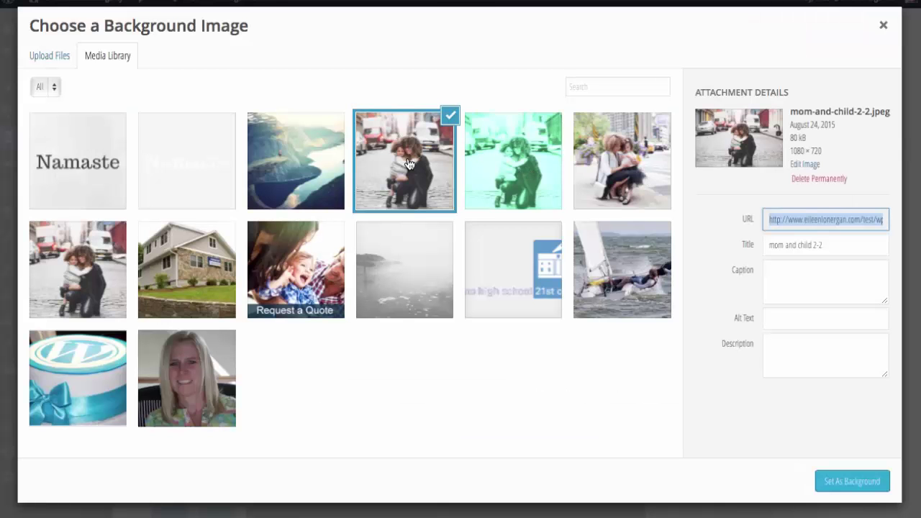
pyautogui.click(873, 486)
# Turn Use Parallax Effect on with the CSS parallax method and save the section settings
pyautogui.scroll(-5, 702, 352)
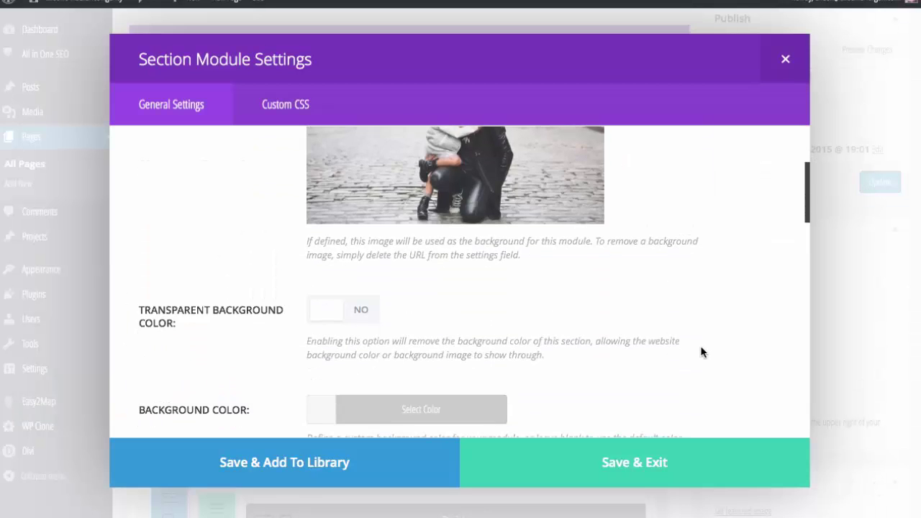
pyautogui.scroll(-12, 701, 352)
pyautogui.scroll(-3, 701, 352)
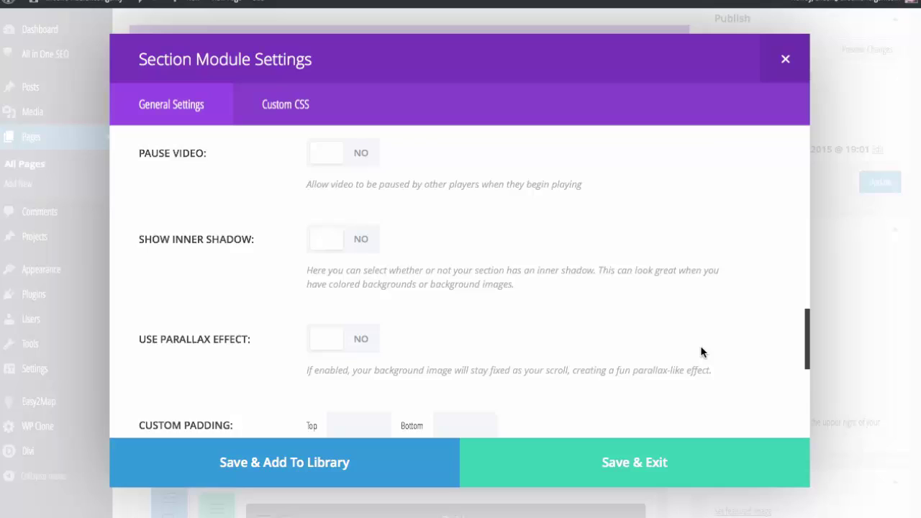
pyautogui.click(376, 311)
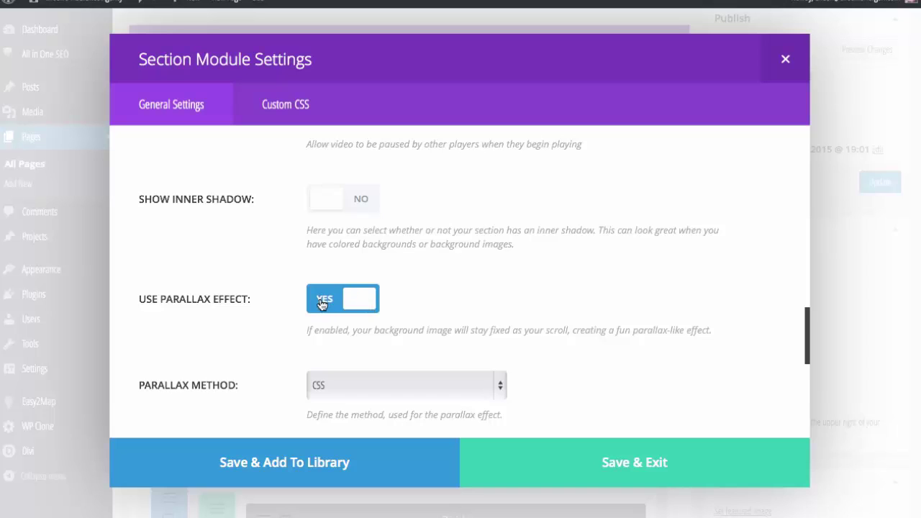
pyautogui.scroll(-1, 322, 303)
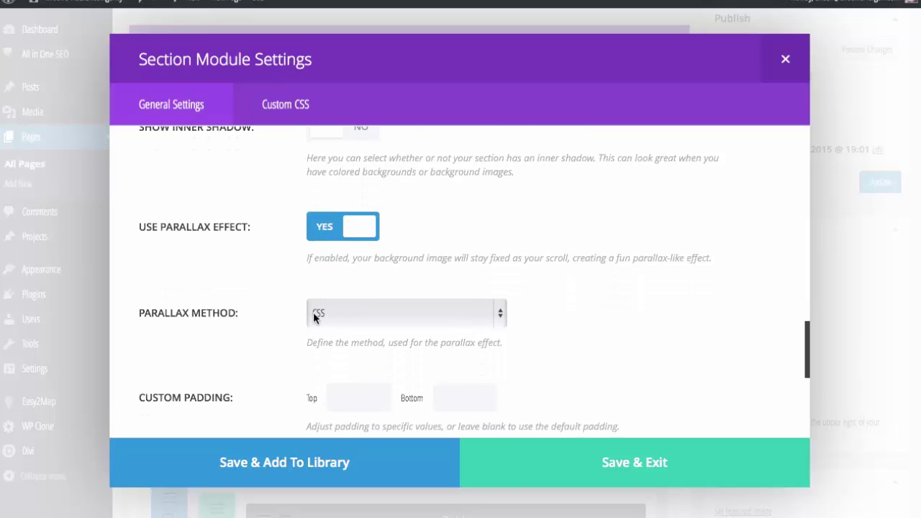
pyautogui.scroll(-1, 314, 318)
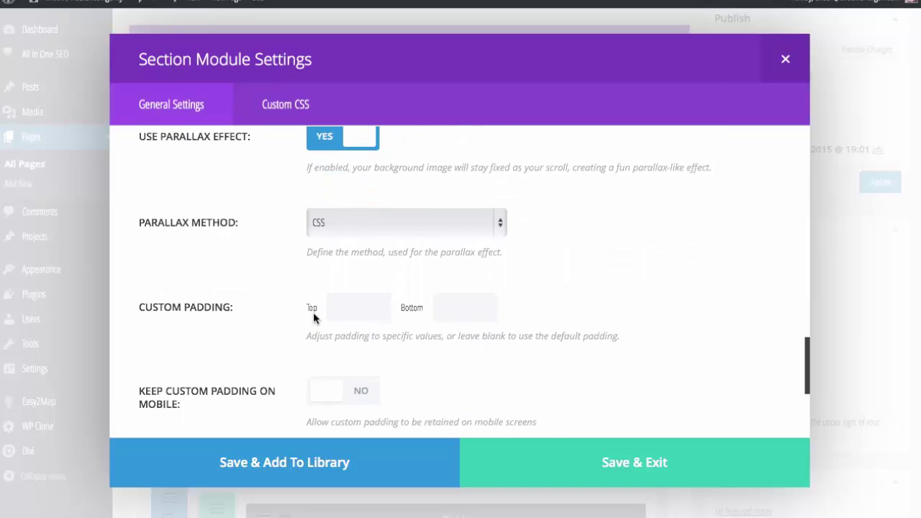
pyautogui.click(734, 460)
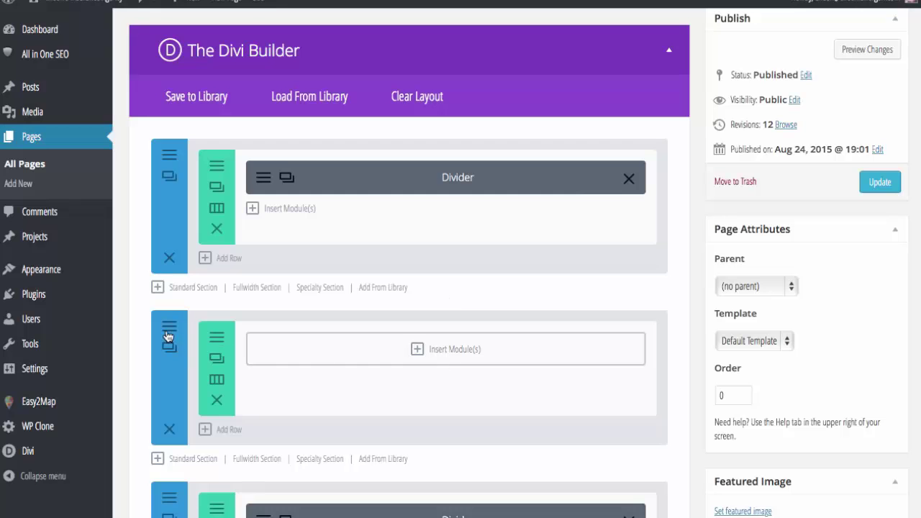
# Insert a Divider module set to Don't Show Divider with height 500 into the empty row
pyautogui.click(439, 353)
pyautogui.scroll(-2, 494, 349)
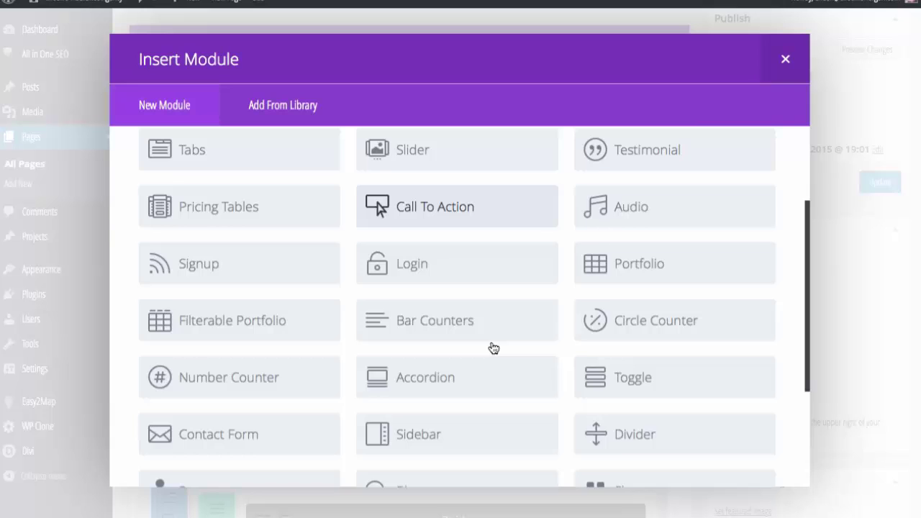
pyautogui.scroll(-3, 494, 348)
pyautogui.click(644, 335)
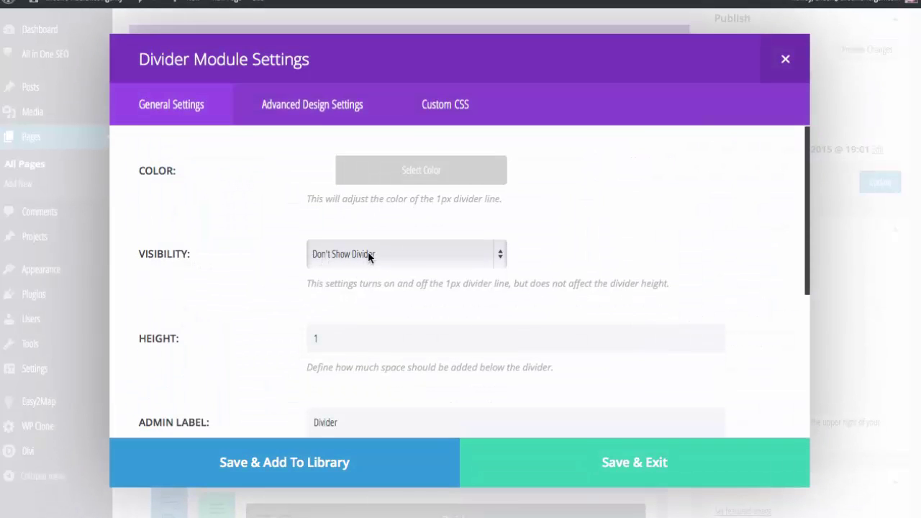
pyautogui.moveTo(324, 336); pyautogui.dragTo(288, 337)
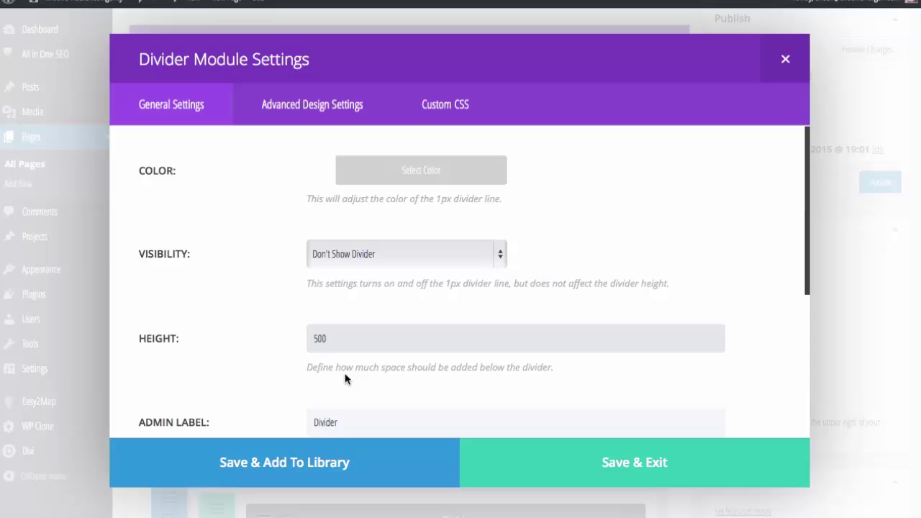
pyautogui.click(637, 467)
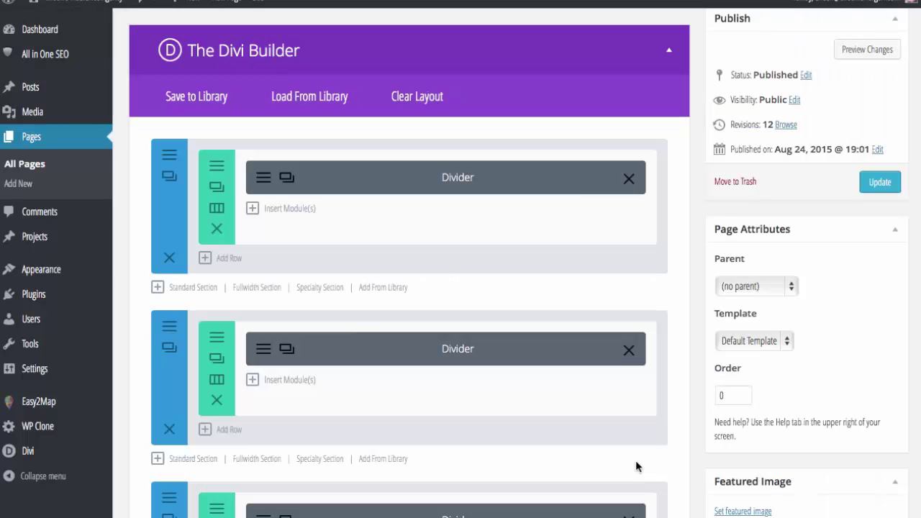
# Delete the extra divider section, then check another section's background settings without changing them
pyautogui.scroll(-1, 443, 385)
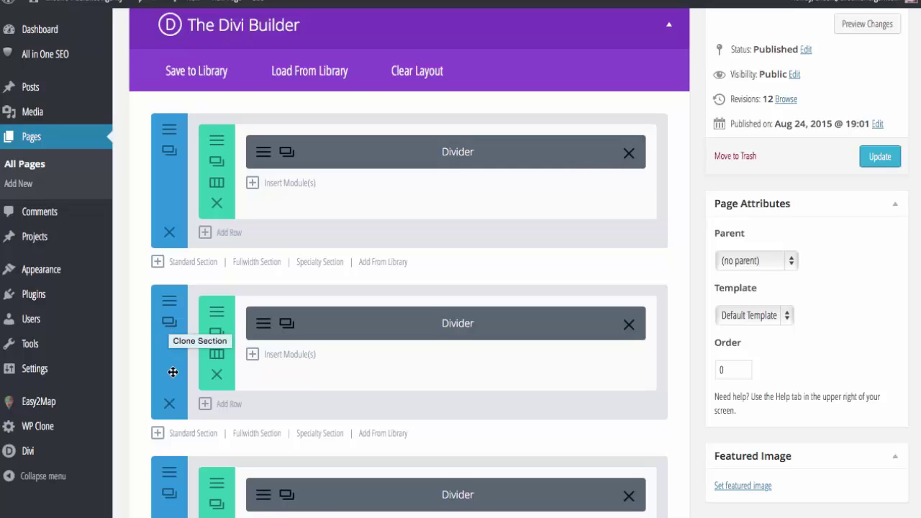
pyautogui.click(169, 404)
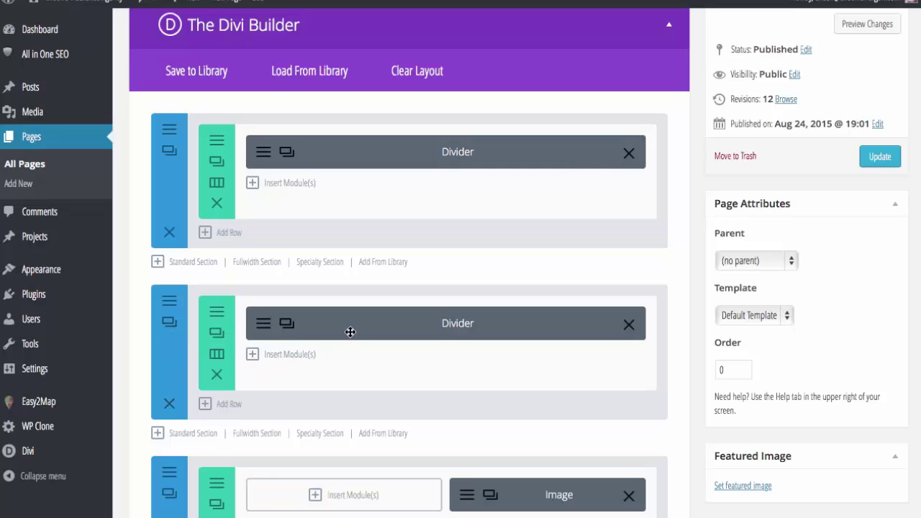
pyautogui.click(171, 301)
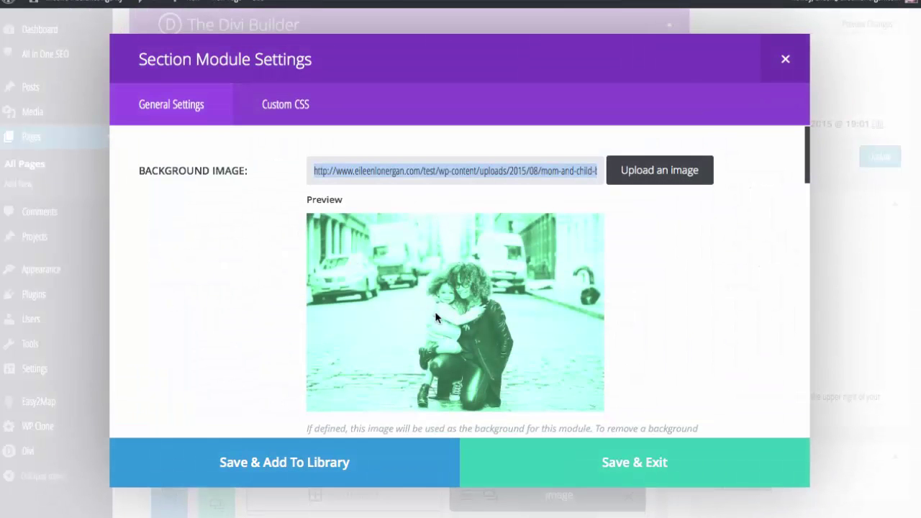
pyautogui.click(785, 60)
pyautogui.scroll(-3, 568, 187)
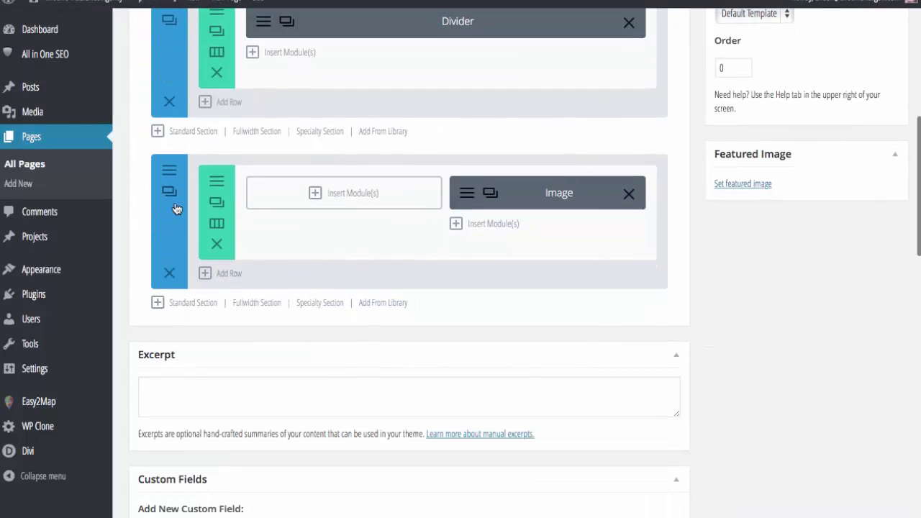
# Add a 1/2 + 1/2 section whose right column holds an Image module showing Namaste-3.jpg
pyautogui.click(191, 303)
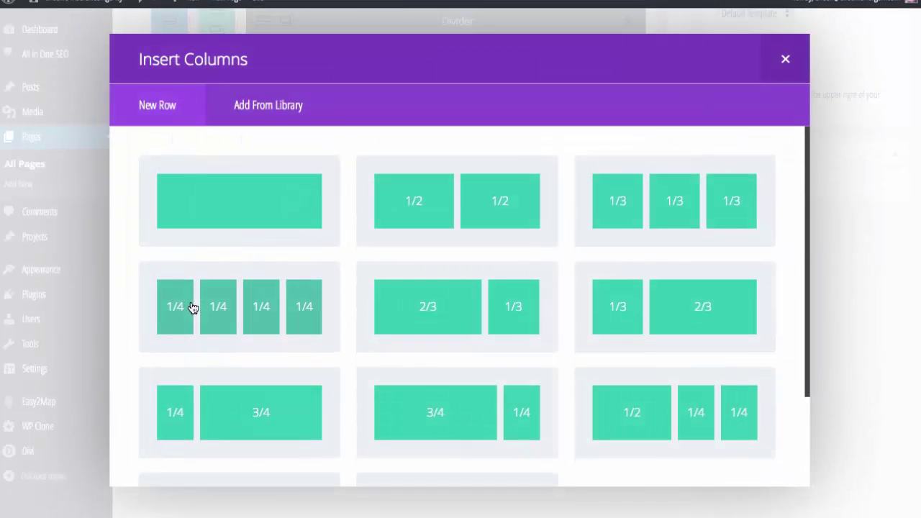
pyautogui.click(456, 207)
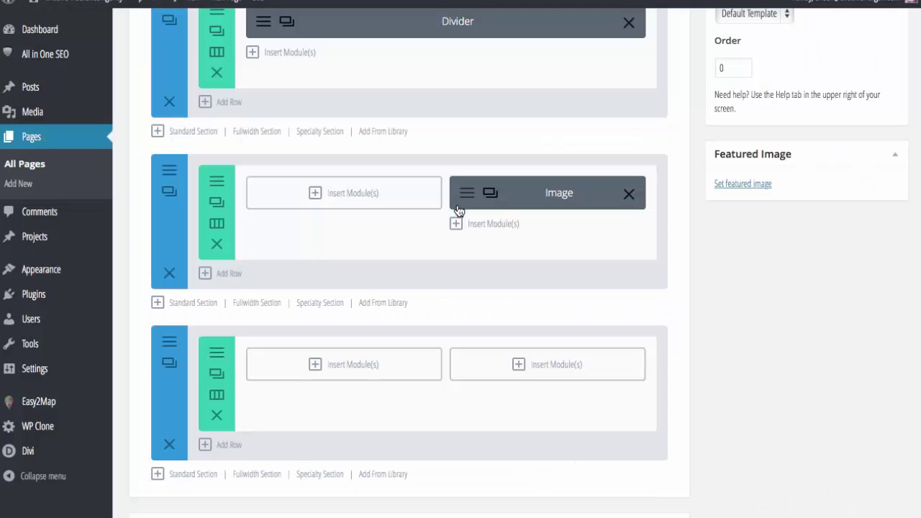
pyautogui.click(539, 368)
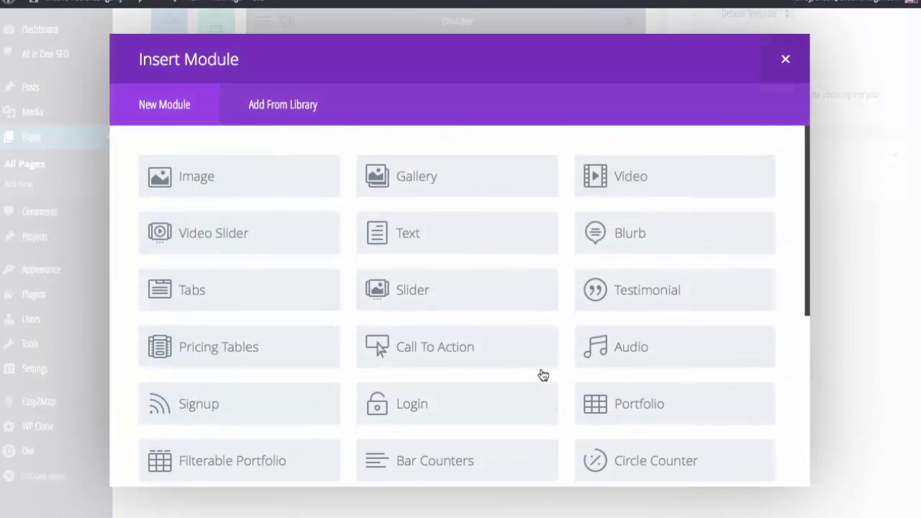
pyautogui.click(245, 178)
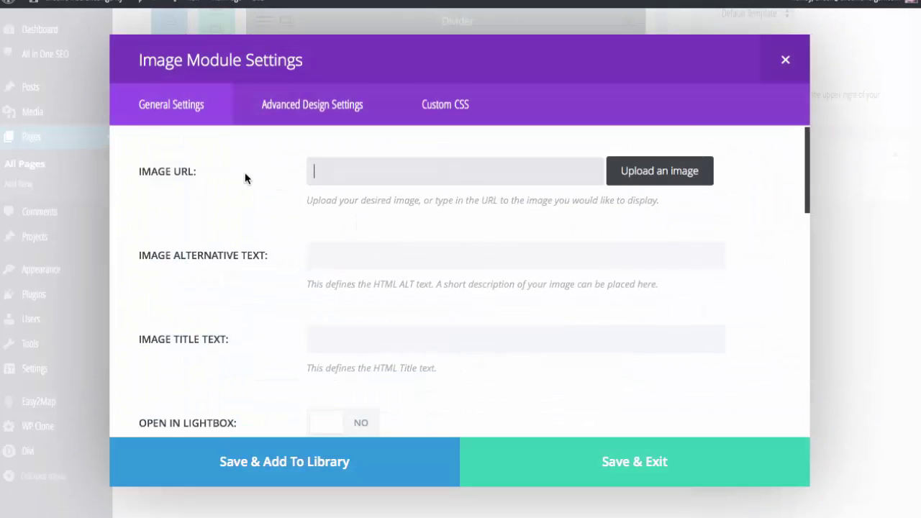
pyautogui.click(658, 170)
pyautogui.click(60, 158)
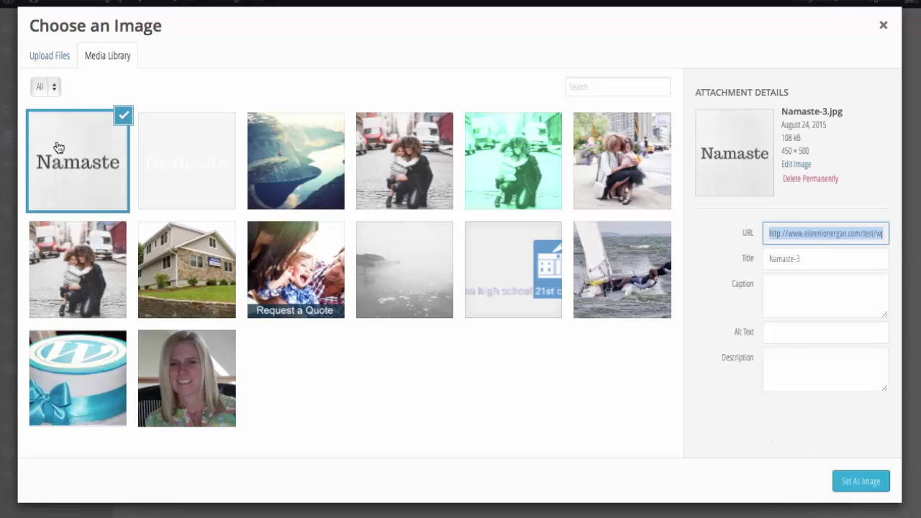
pyautogui.click(860, 482)
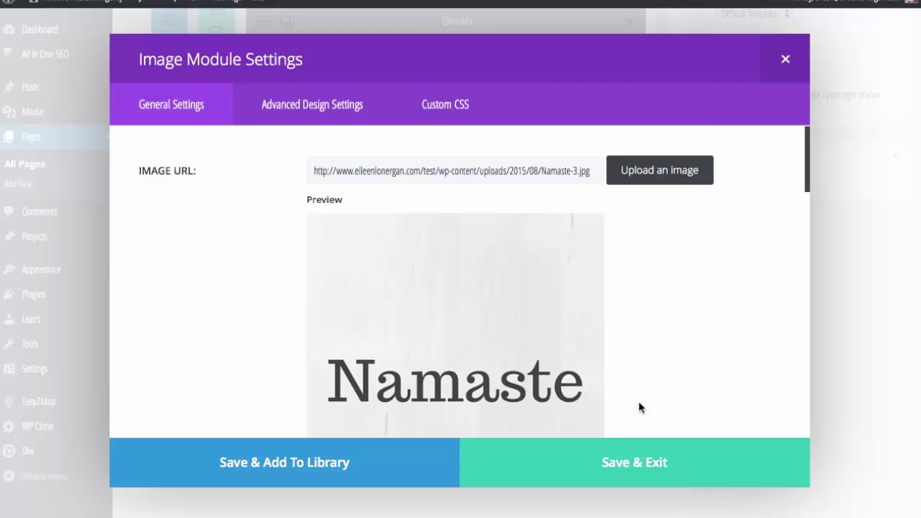
pyautogui.scroll(-1, 638, 401)
pyautogui.click(638, 469)
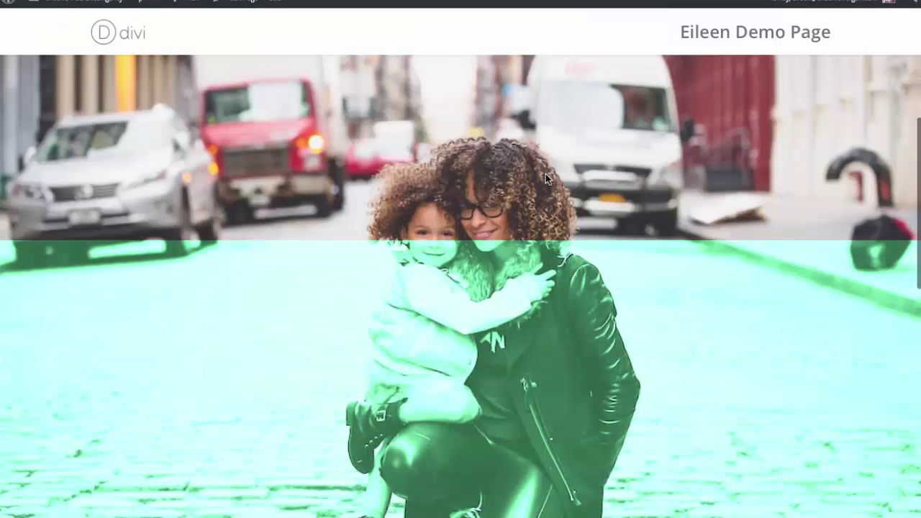
# Delete the duplicate bottom Namaste-3.jpg section and Update the Parallax page
pyautogui.scroll(-5, 545, 174)
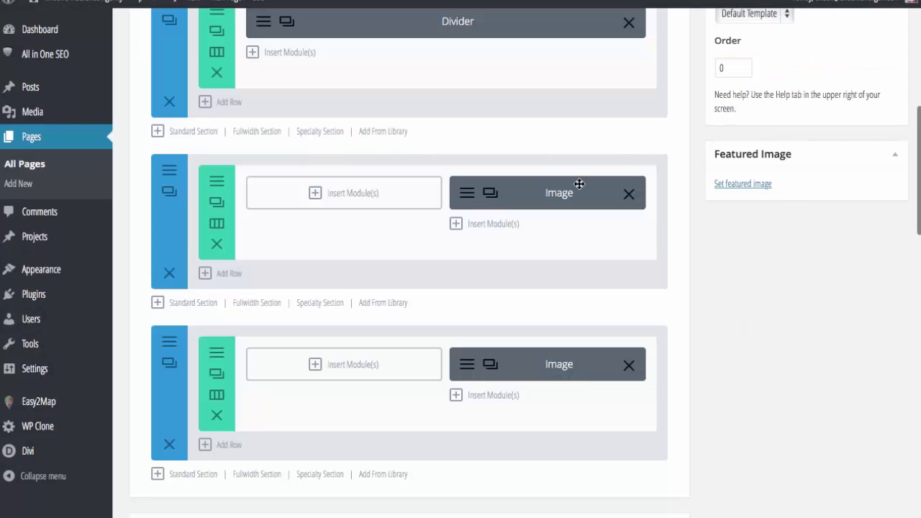
pyautogui.click(170, 446)
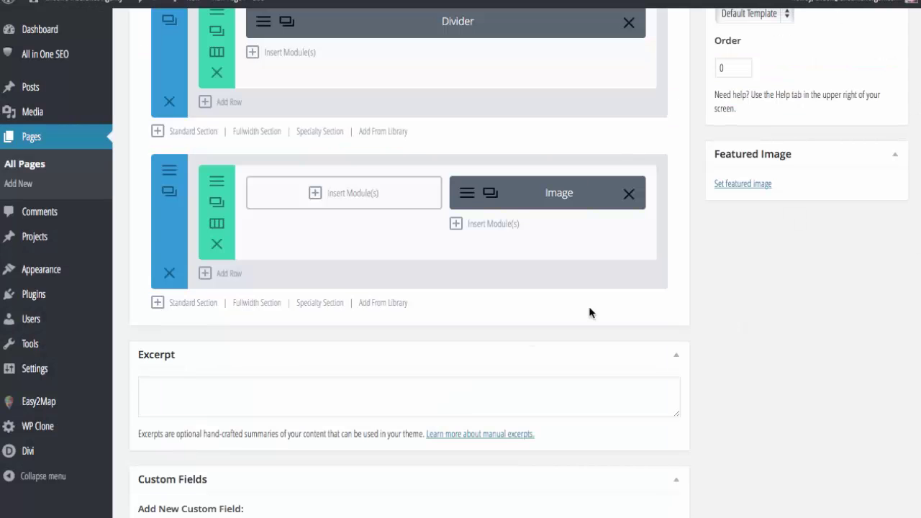
pyautogui.scroll(5, 589, 306)
pyautogui.click(880, 246)
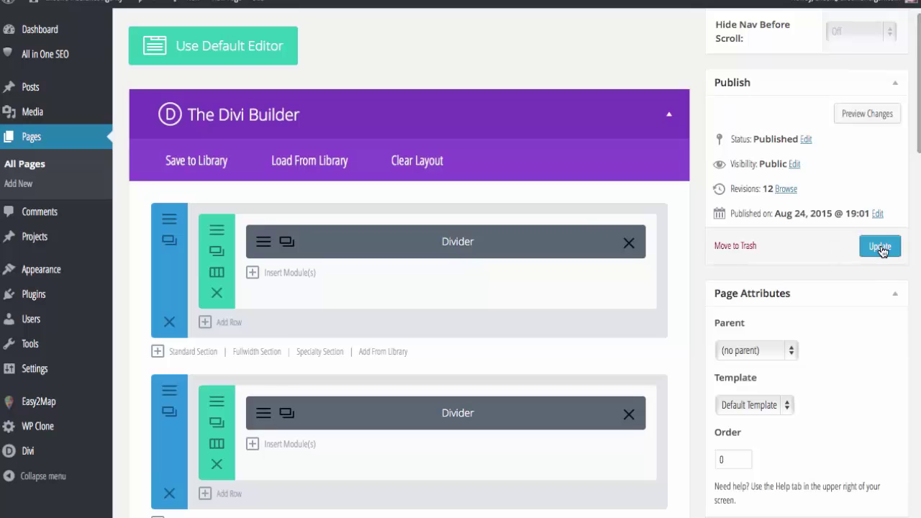